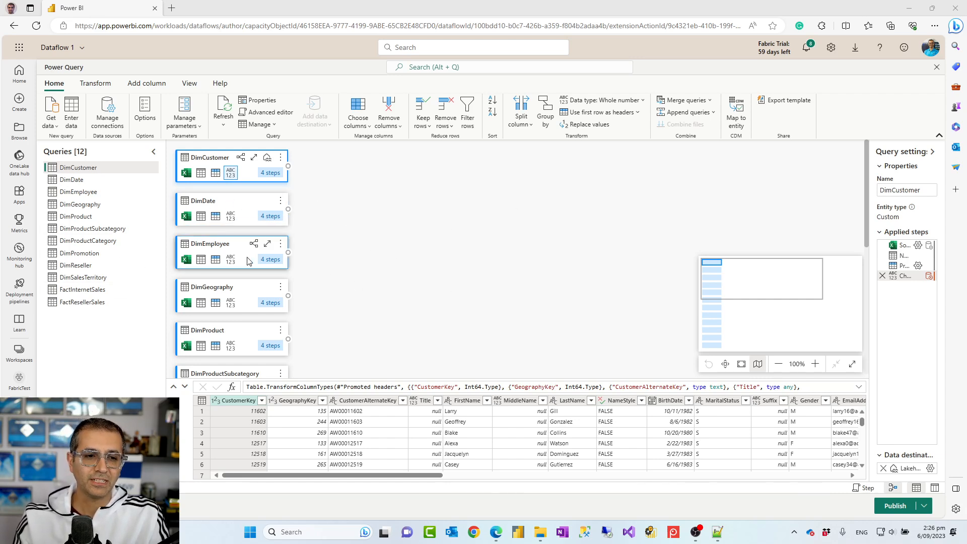
left_click(78, 180)
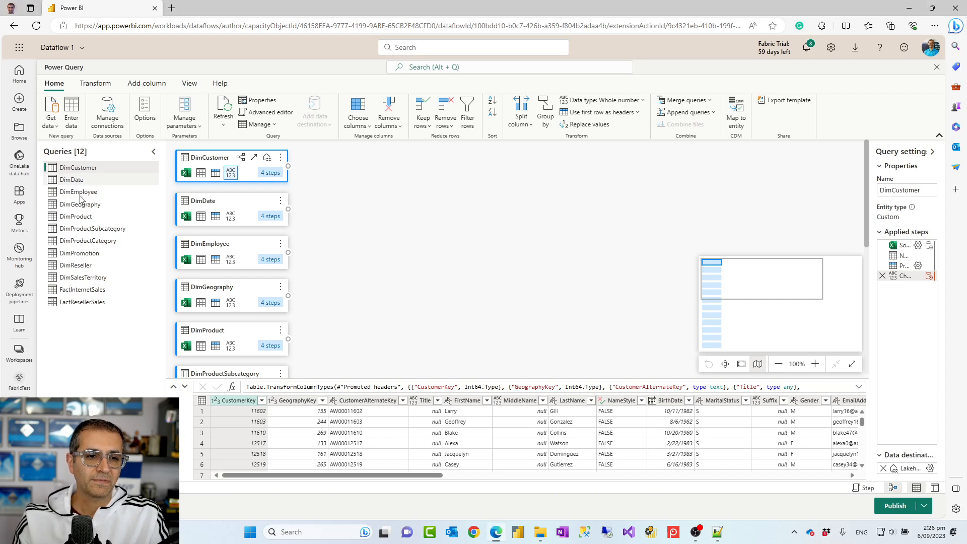
left_click(82, 169)
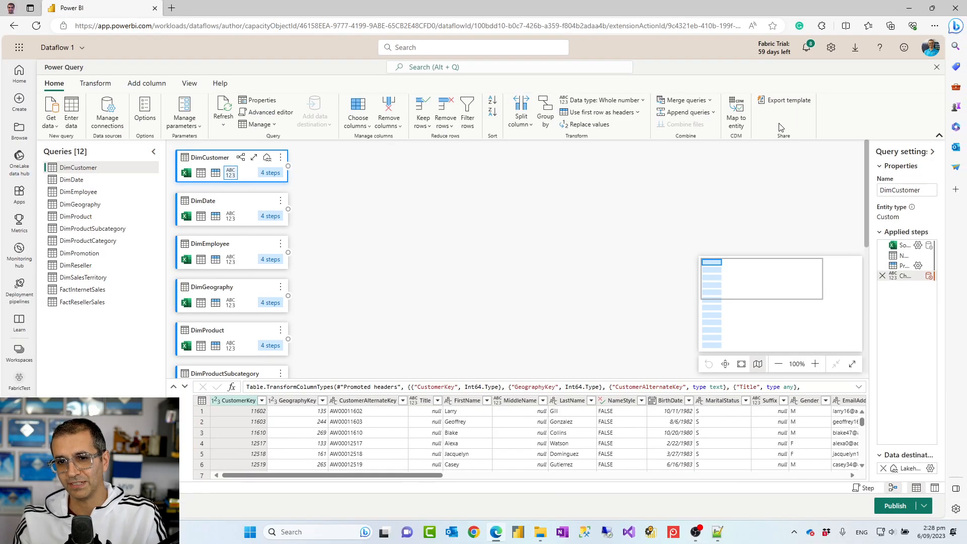
Step: Export the dataflow's queries as a Power Query template named "sample dataflow template", leaving the description blank
left_click(779, 103)
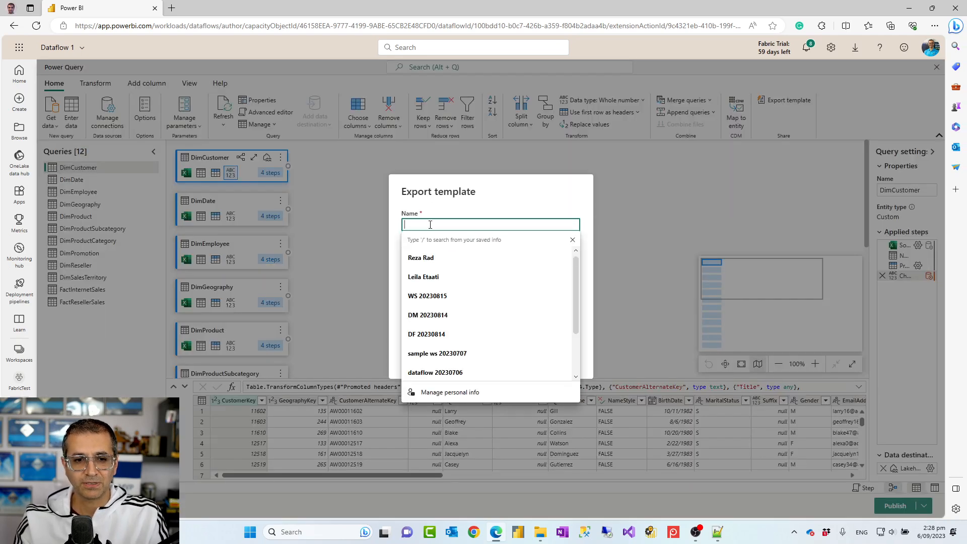
type("sample dataflow template")
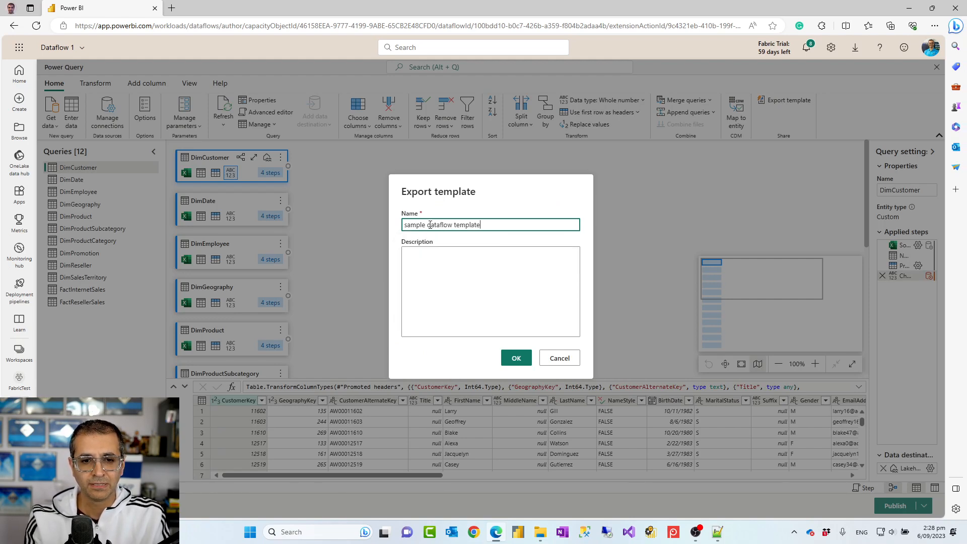
left_click(447, 282)
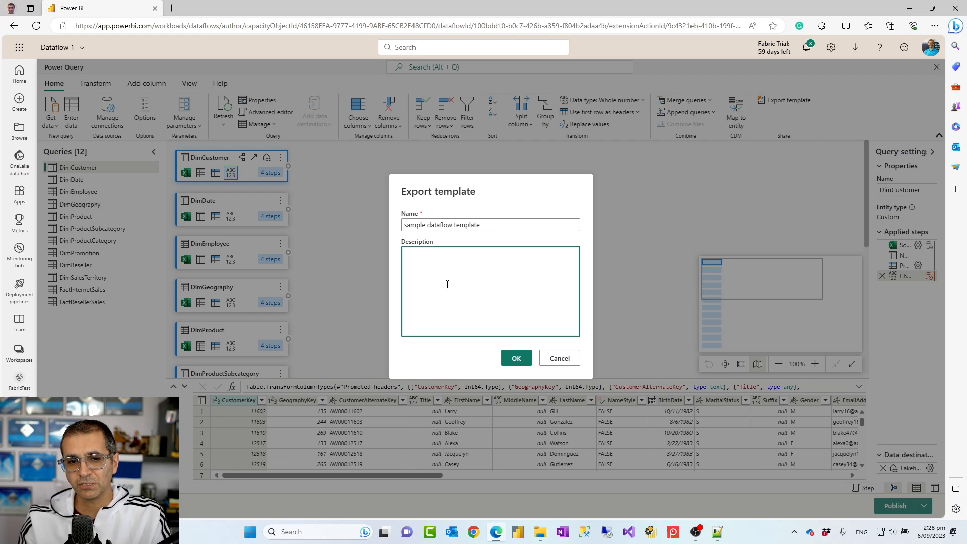
left_click(503, 357)
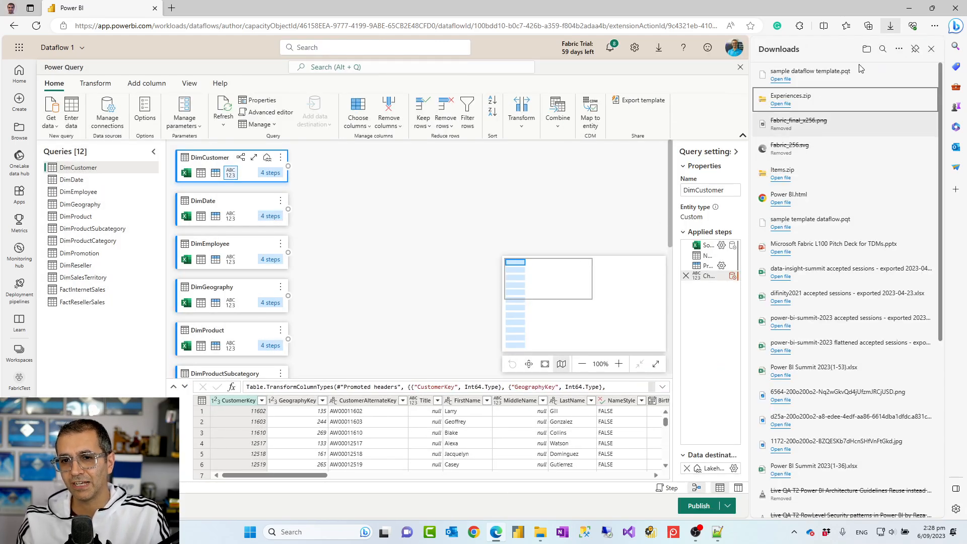
Step: Locate the exported sample dataflow template.pqt file in the Downloads folder with File Explorer, and return to the browser
mouse_move(899, 78)
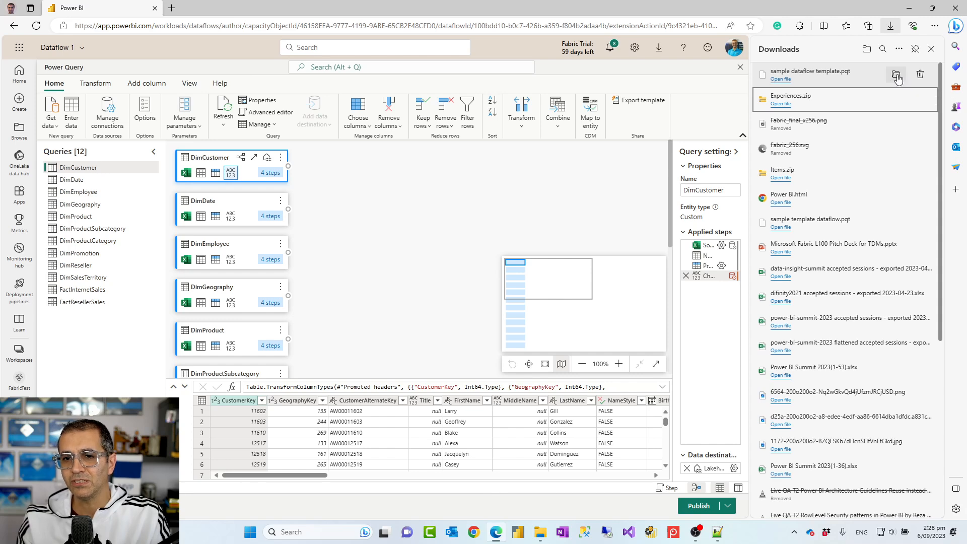
left_click(534, 533)
left_click(600, 276)
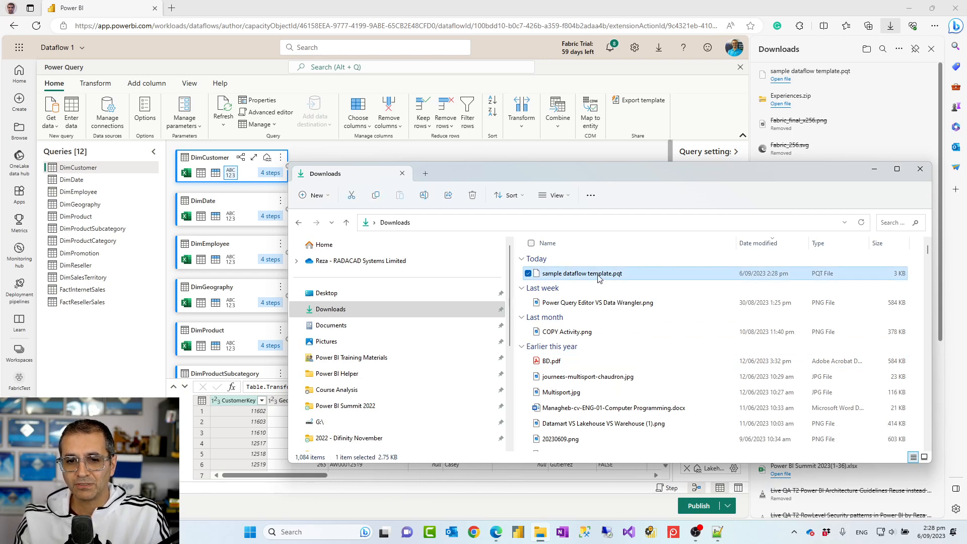
left_click(414, 14)
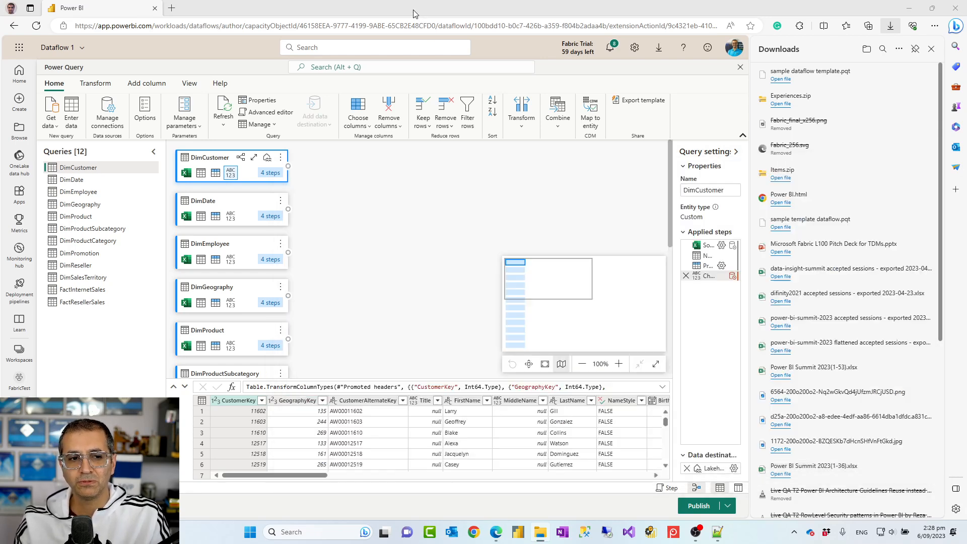
Step: Close the Dataflow 1 editor and create a new Dataflow Gen2 in the FabricTest workspace
left_click(740, 67)
left_click(399, 298)
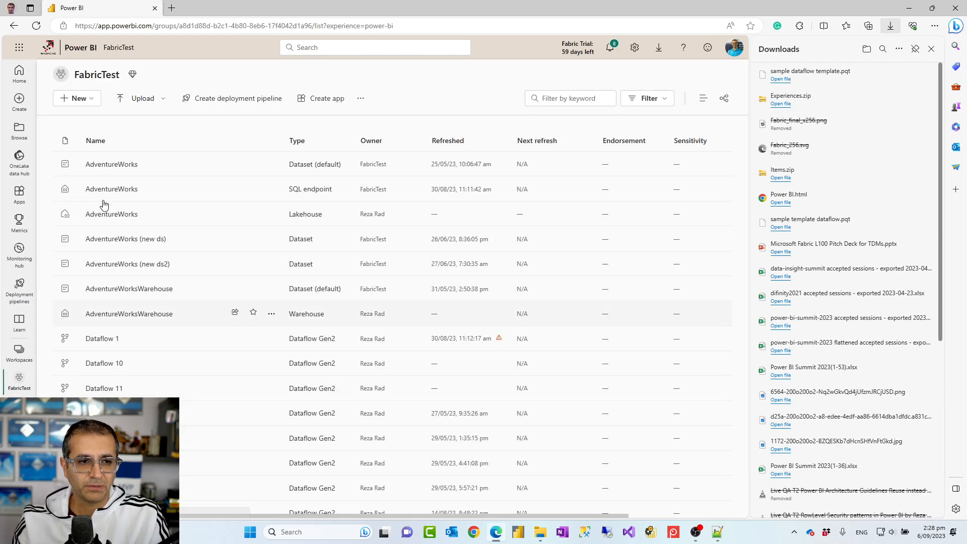
left_click(92, 102)
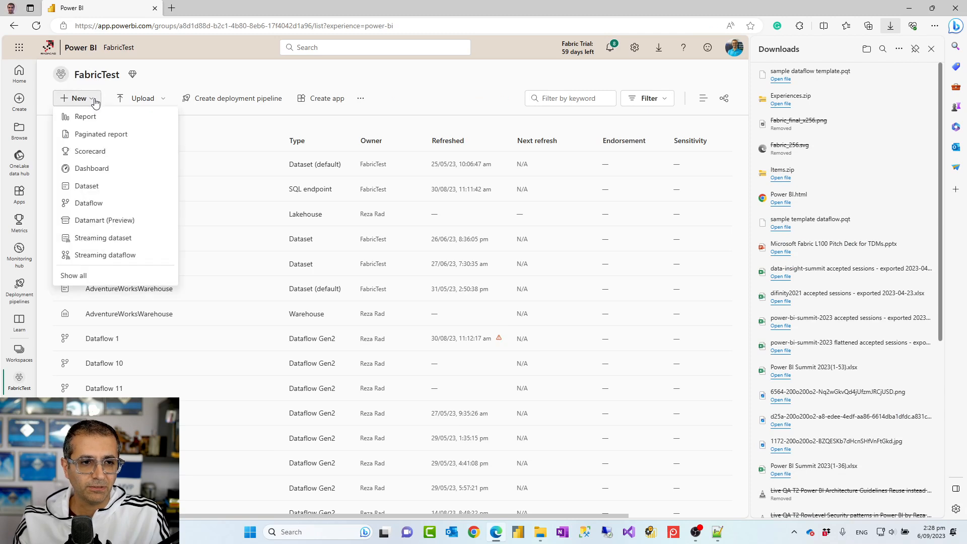
left_click(76, 276)
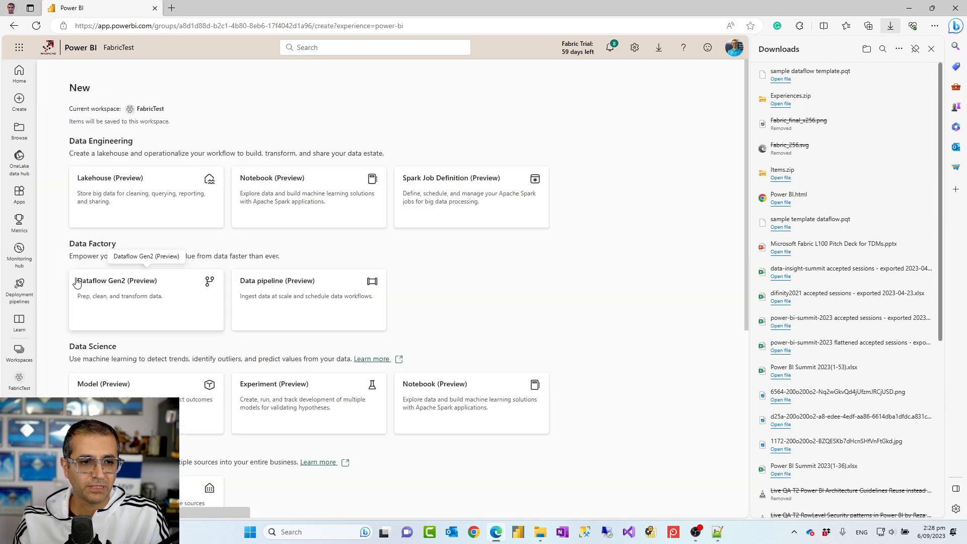
left_click(114, 292)
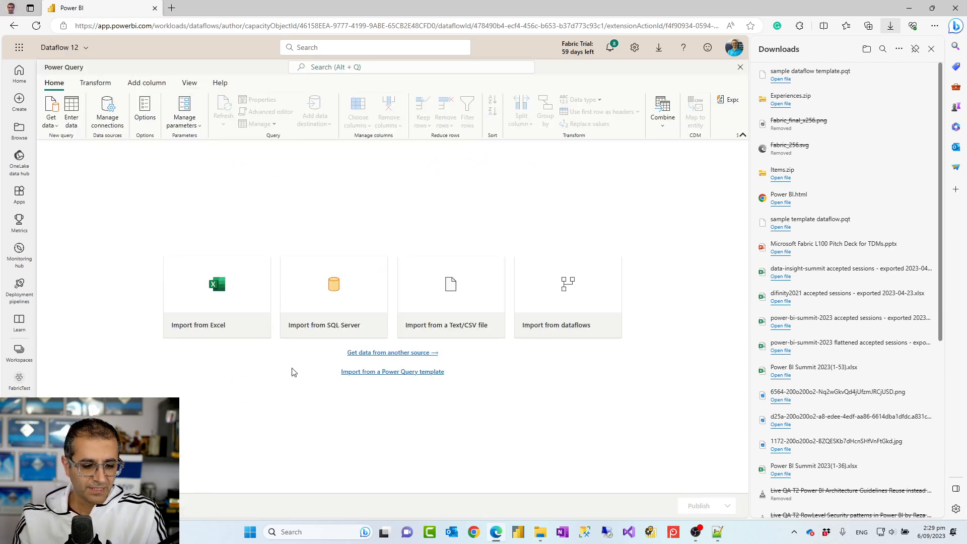
key("ctrl+1")
left_click(324, 369)
mouse_move(327, 345)
left_mouse_down()
mouse_move(431, 370)
mouse_move(593, 383)
left_mouse_up()
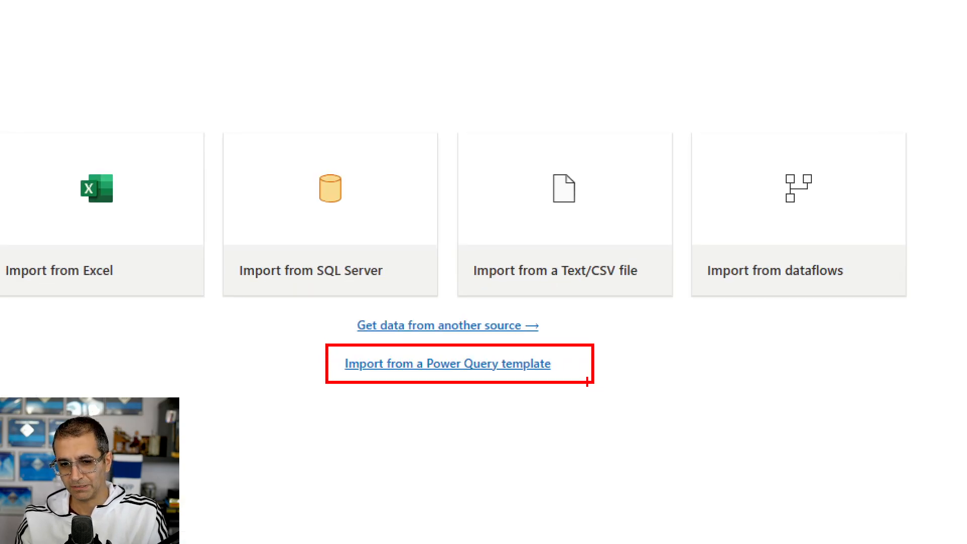
key("Escape")
Step: Import the Power Query template sample dataflow template.pqt into the new dataflow and close the browser's downloads list
left_click(389, 373)
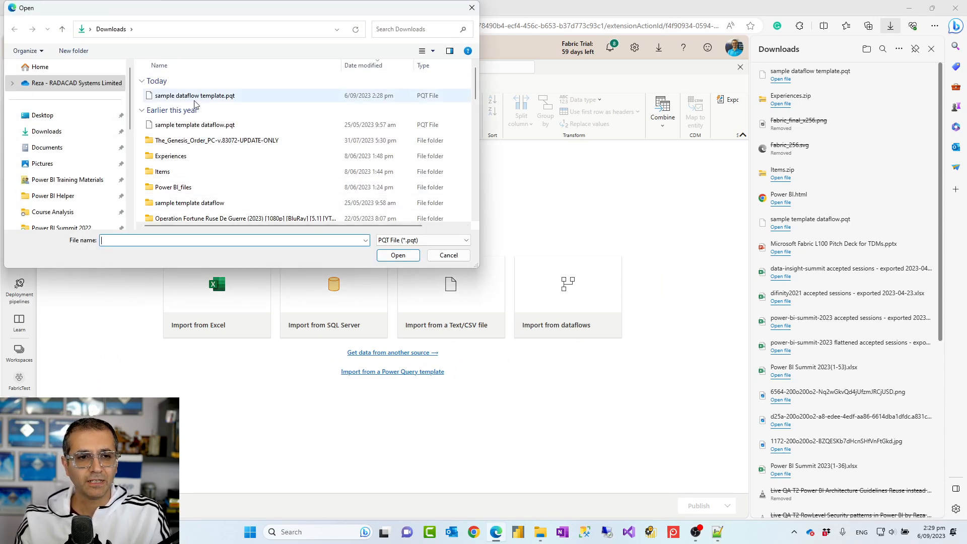
double_click(194, 97)
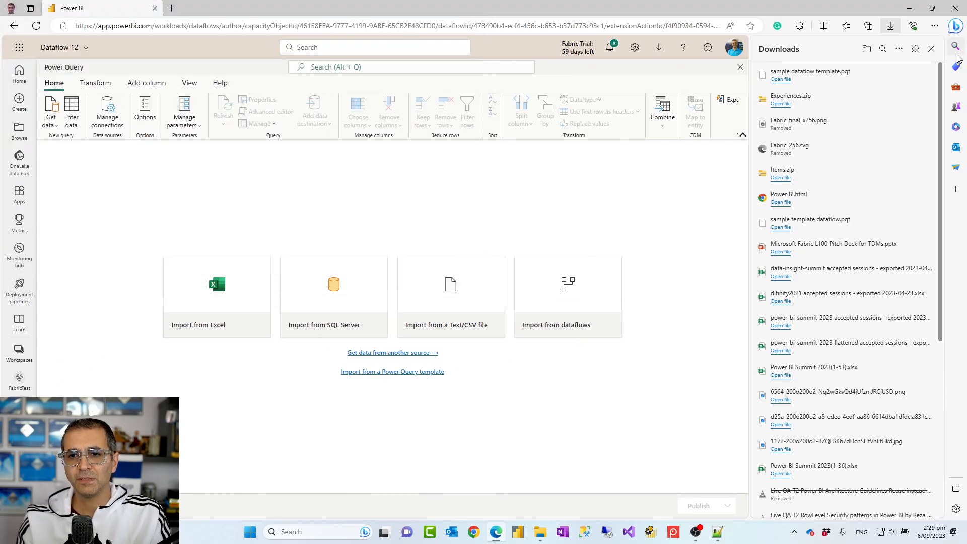
left_click(931, 51)
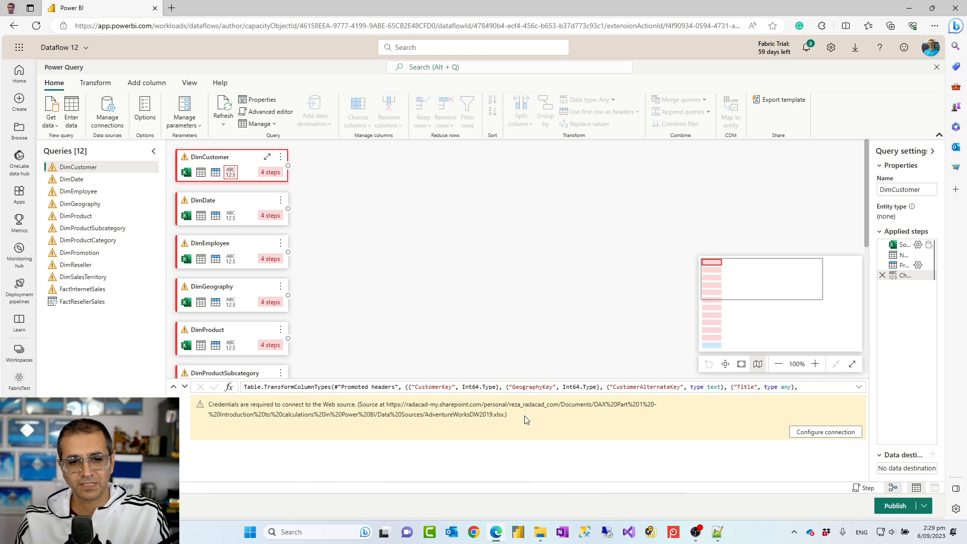
Step: Configure the connection for the DimCustomer query's Excel source and connect to it
left_click(824, 433)
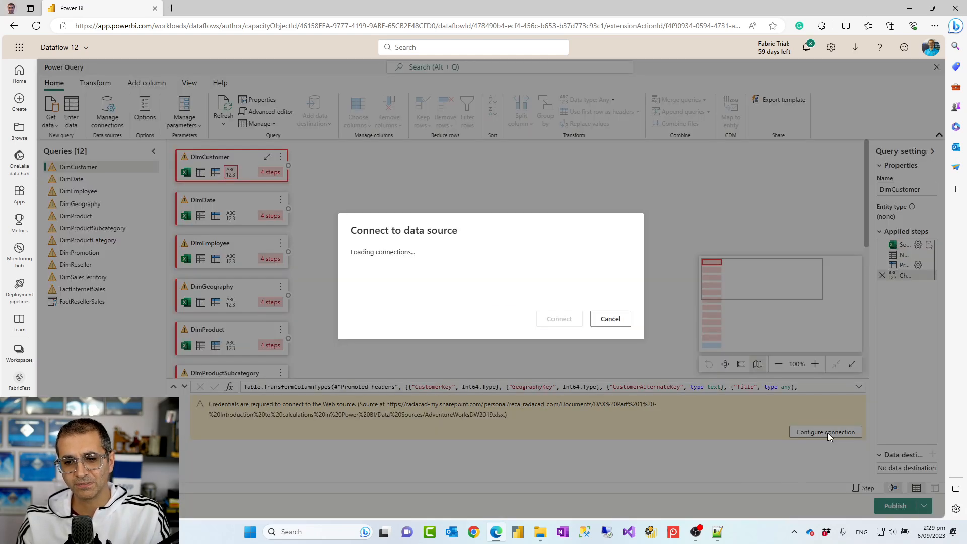
left_click(558, 323)
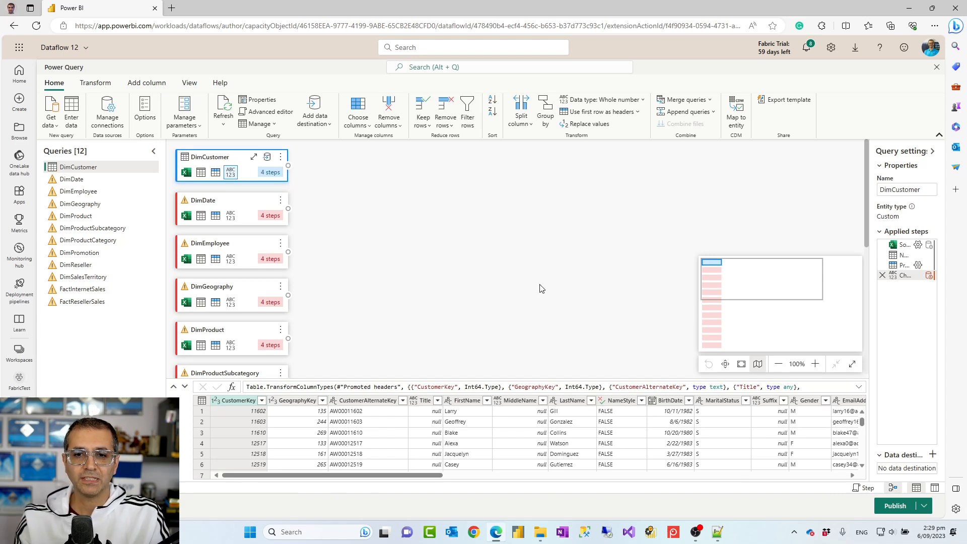
Step: Exit the dataflow editor and open the workspace "the new v2 sample"
left_click(936, 67)
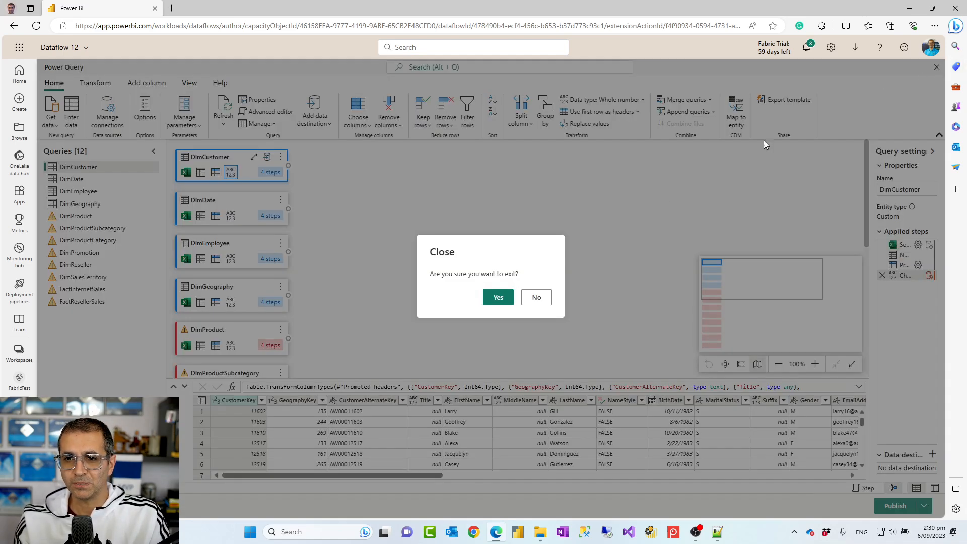
left_click(498, 297)
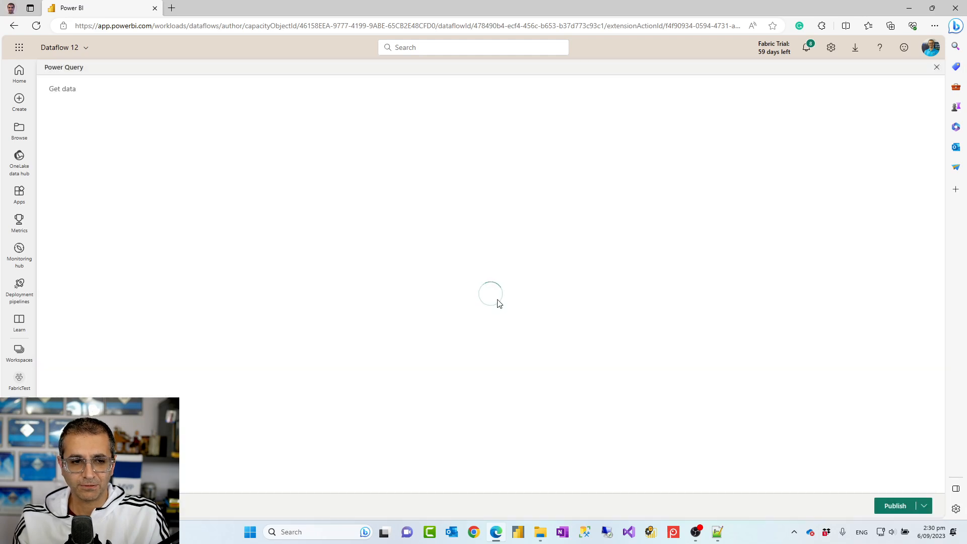
left_click(19, 351)
scroll(83, 348, "down", 7)
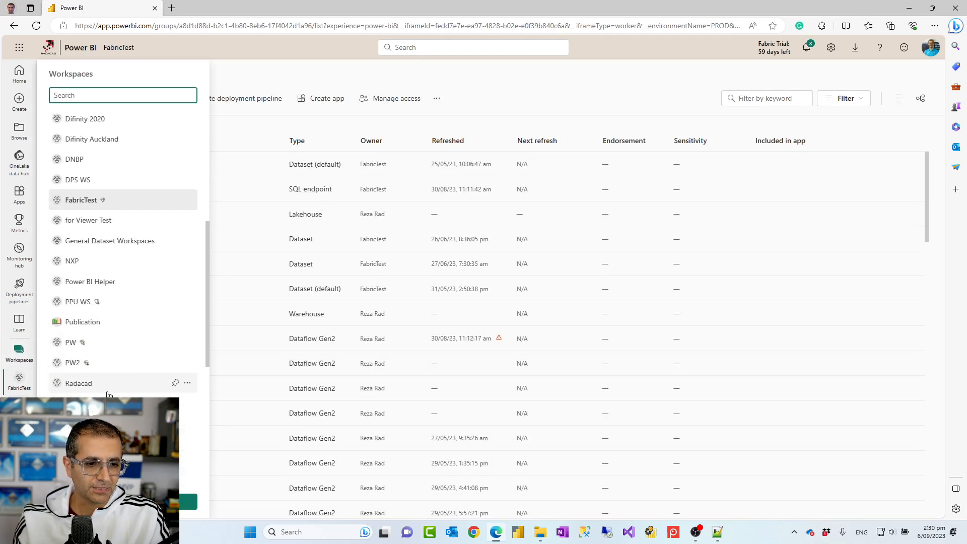
scroll(129, 381, "down", 1)
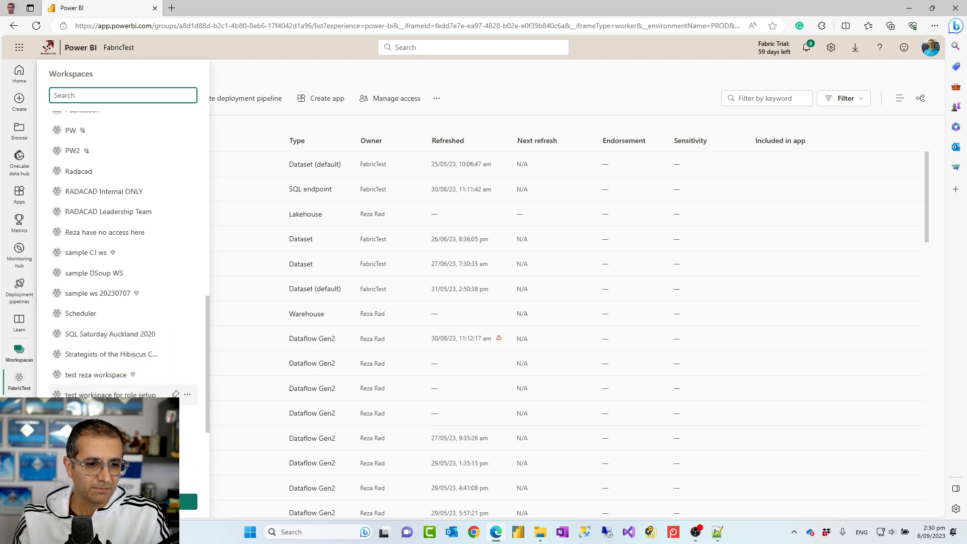
left_click(112, 415)
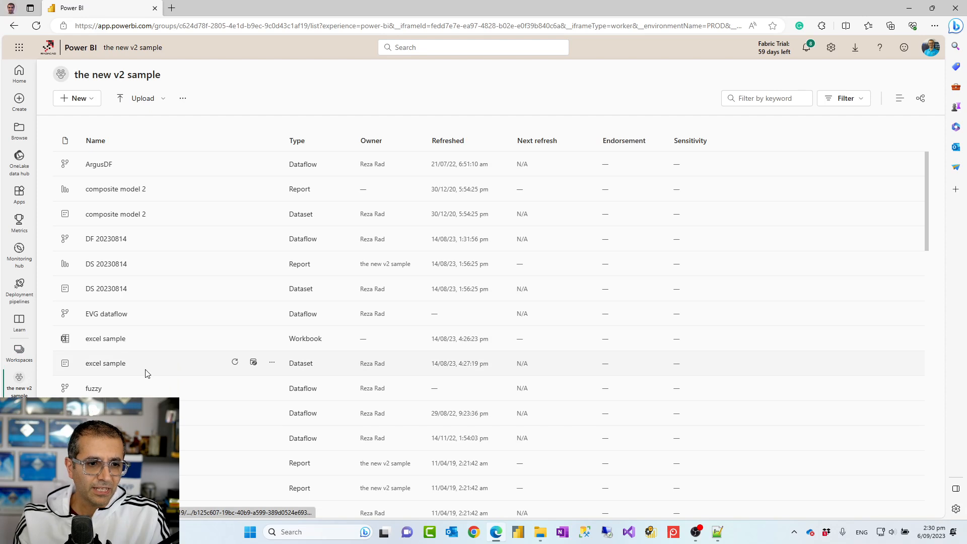
Step: Try to edit the tables of the Power BI Tips Dataflow, and close that dataflow
scroll(123, 286, "down", 1)
scroll(124, 287, "down", 5)
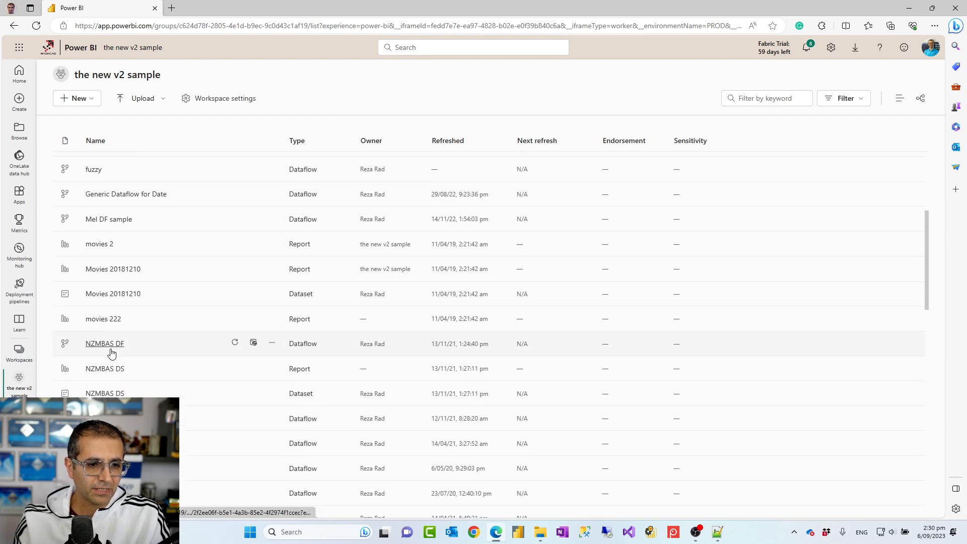
scroll(110, 368, "down", 2)
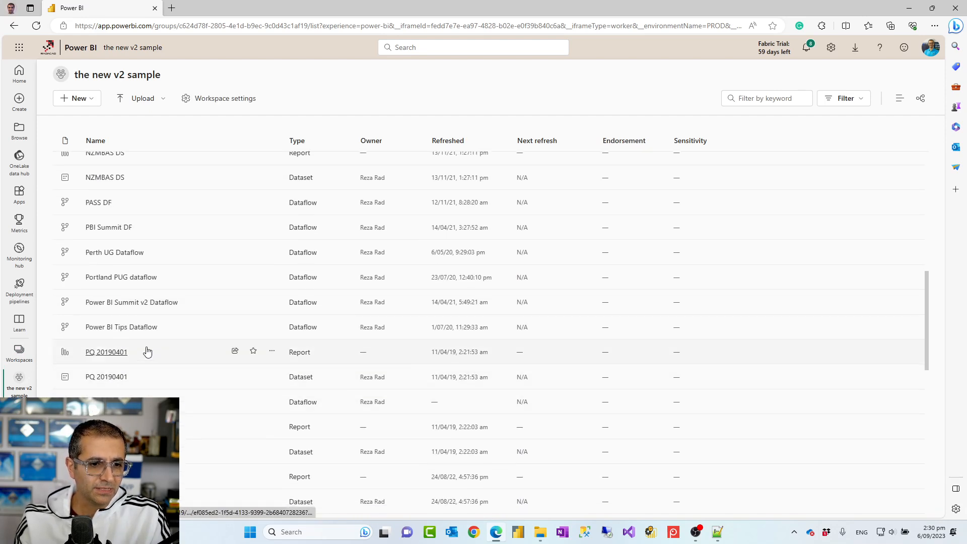
left_click(124, 327)
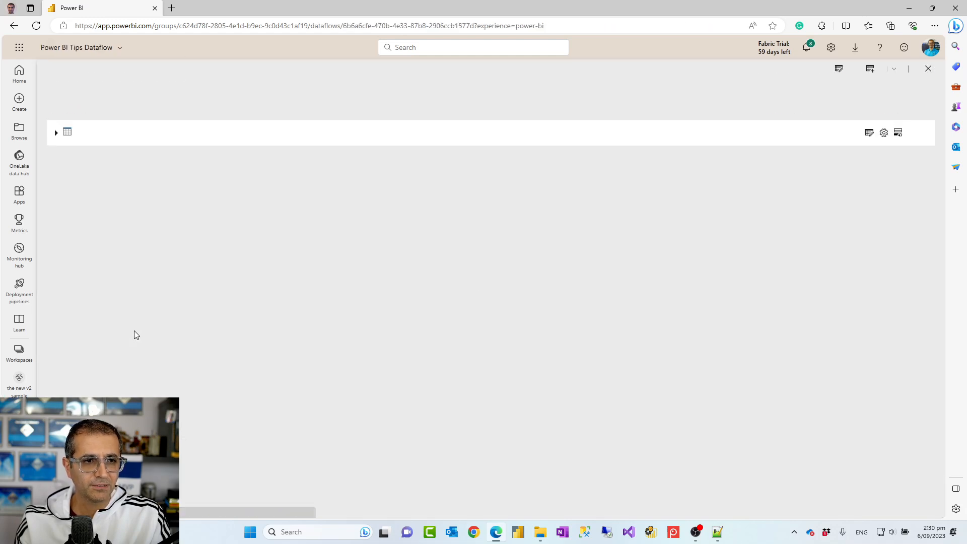
left_click(775, 71)
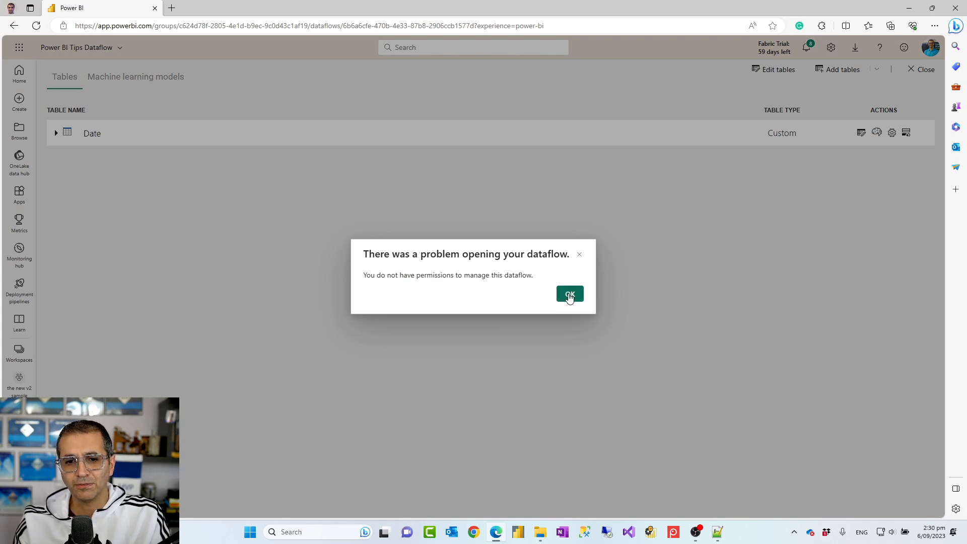
left_click(569, 296)
left_click(925, 73)
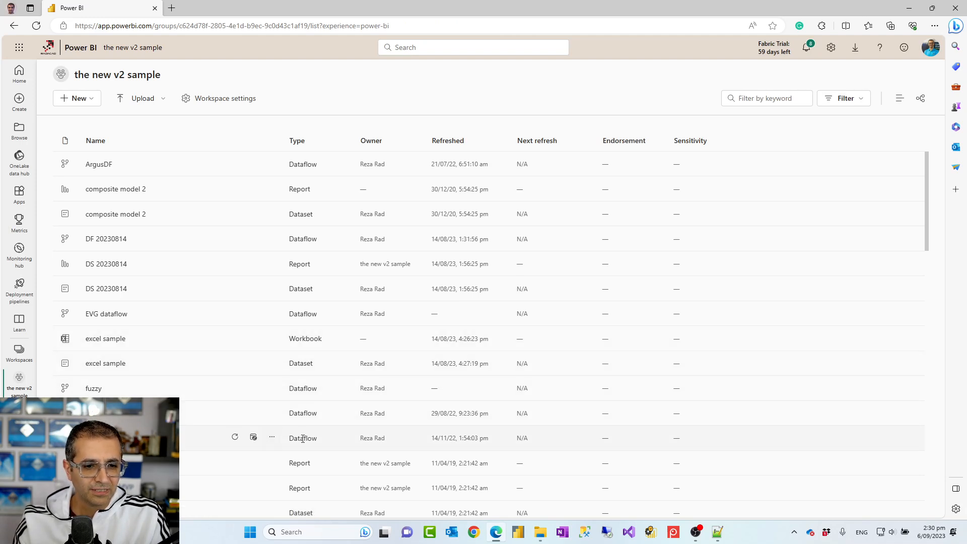
Step: Try to open the Mel DF sample dataflow for editing from the workspace list
left_click(272, 437)
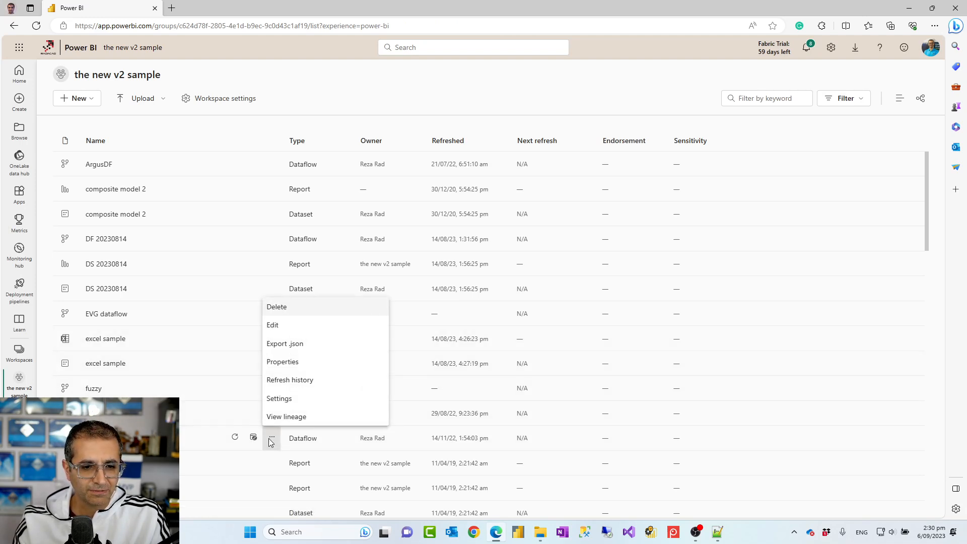
left_click(276, 326)
left_click(534, 296)
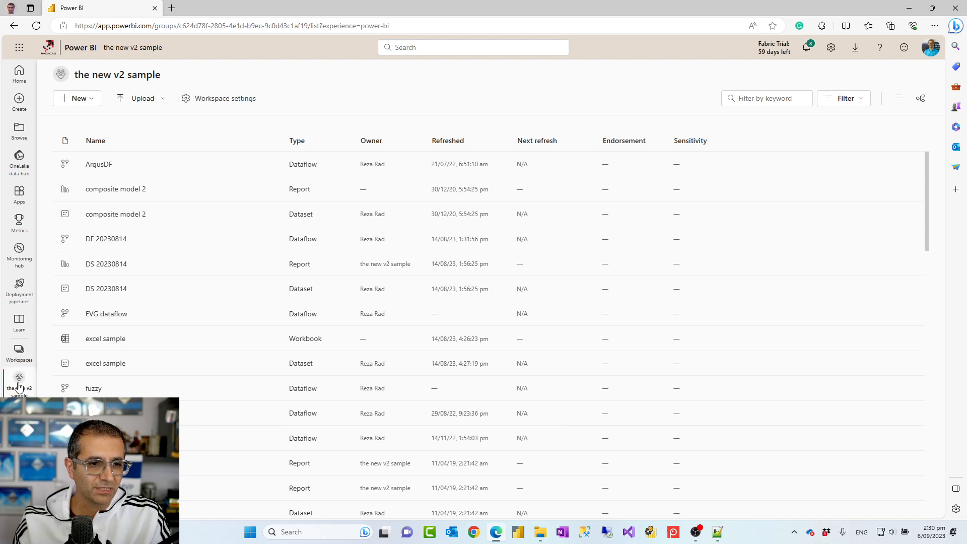
Step: Switch to the workspace "WS sample 20191015 n2"
left_click(19, 351)
scroll(95, 342, "down", 5)
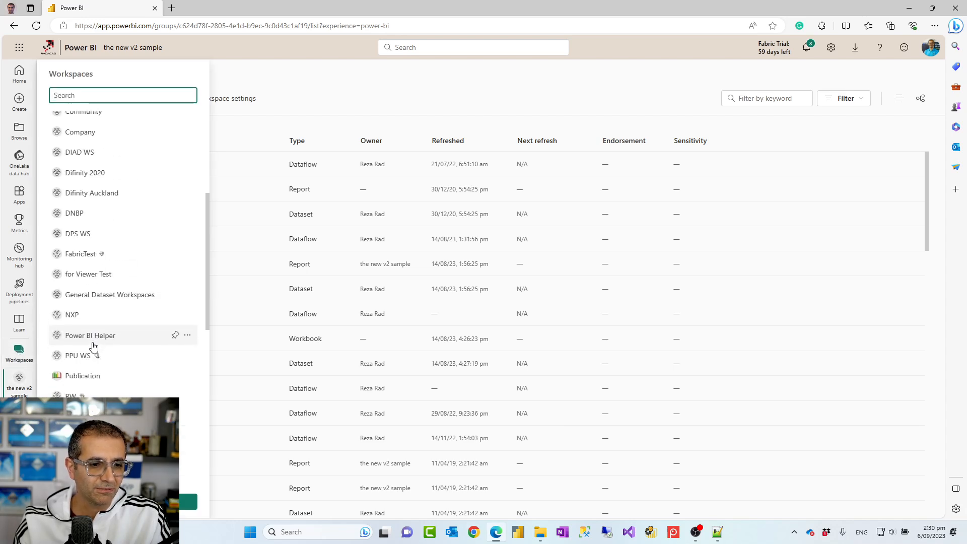
scroll(95, 348, "down", 5)
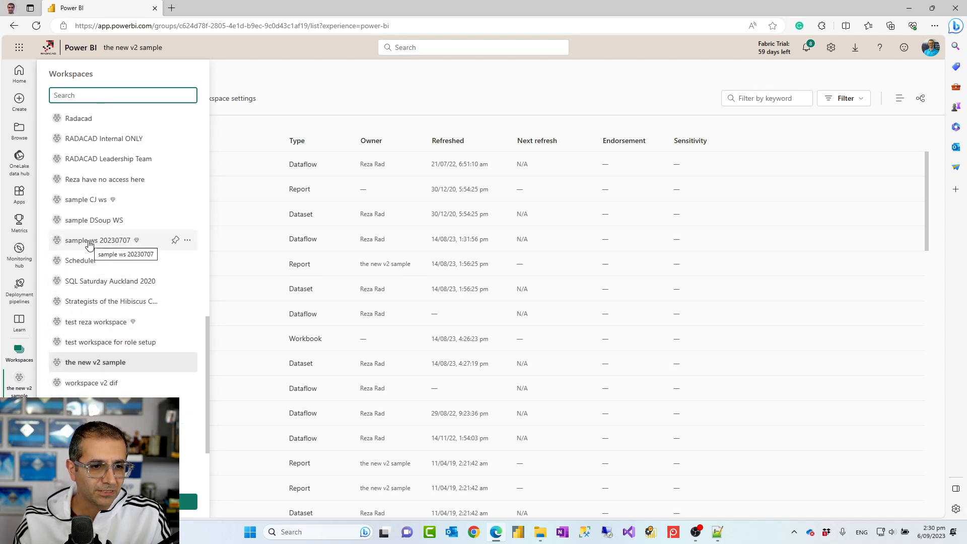
scroll(100, 342, "down", 2)
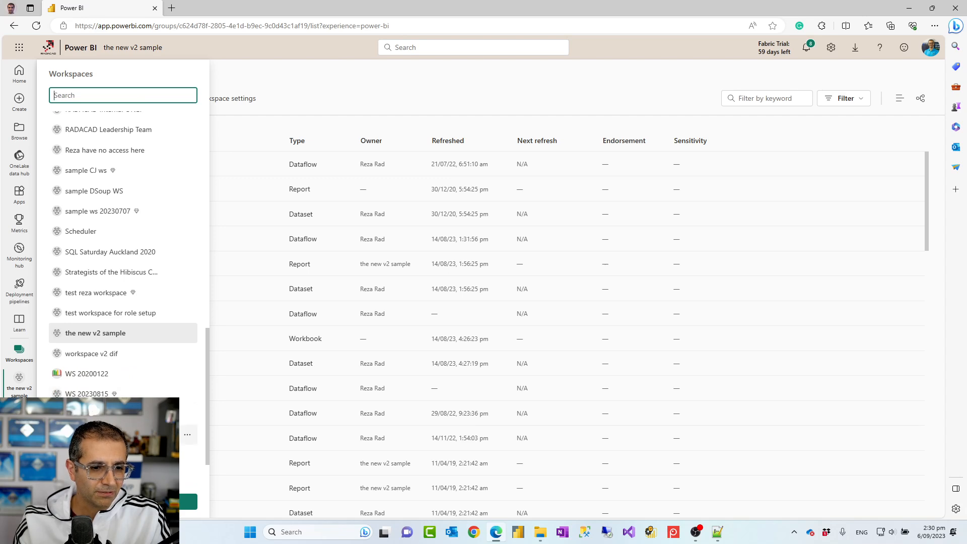
left_click(111, 434)
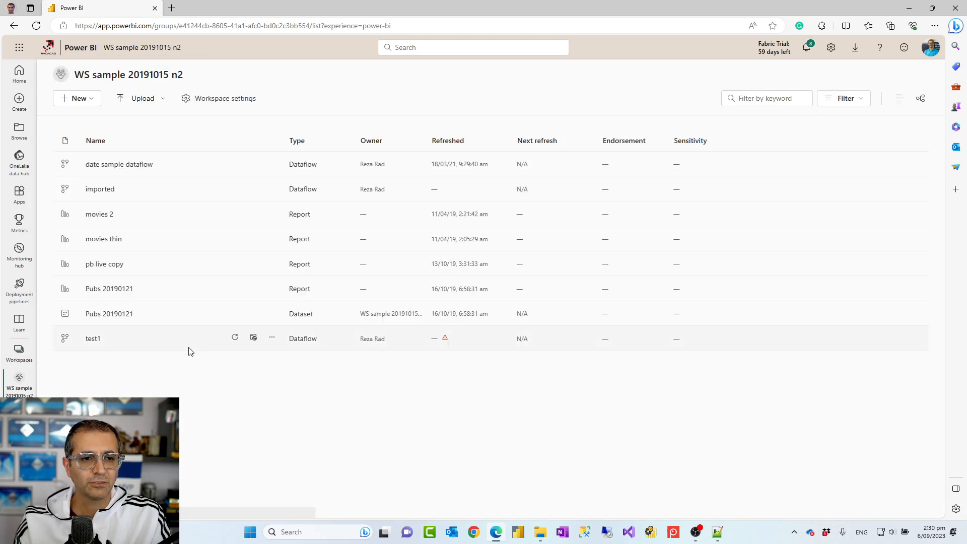
Step: Open the test1 dataflow and bring up its tables for editing in Power Query, keeping the editor open
left_click(93, 338)
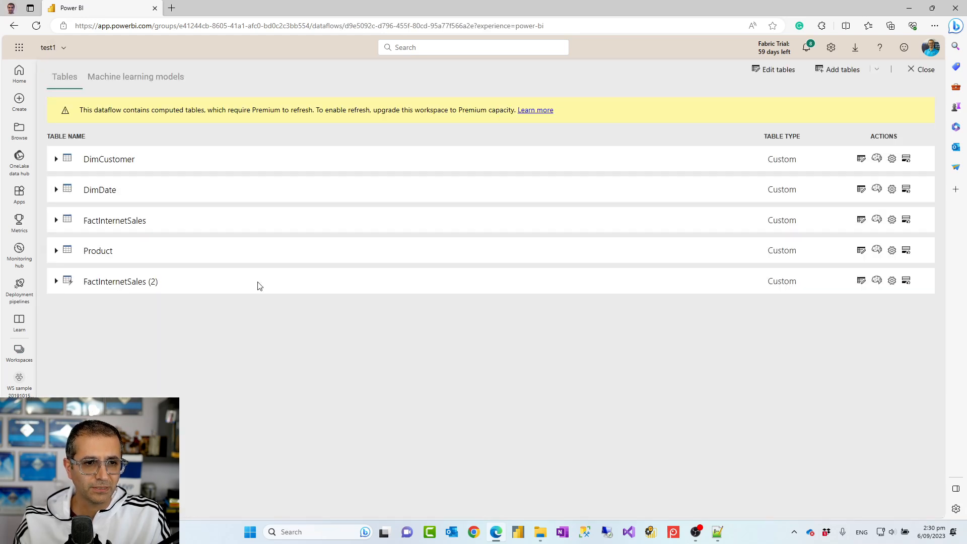
left_click(777, 69)
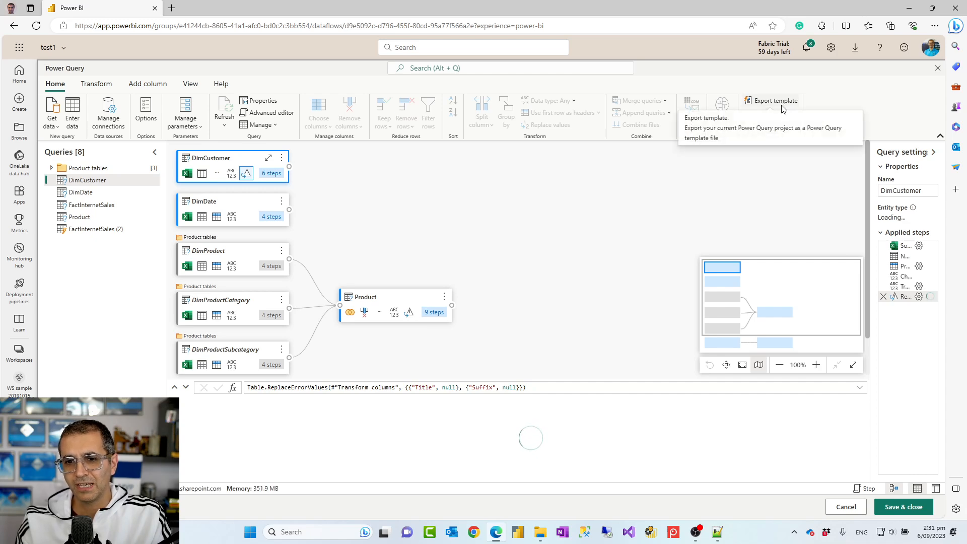
left_click(938, 71)
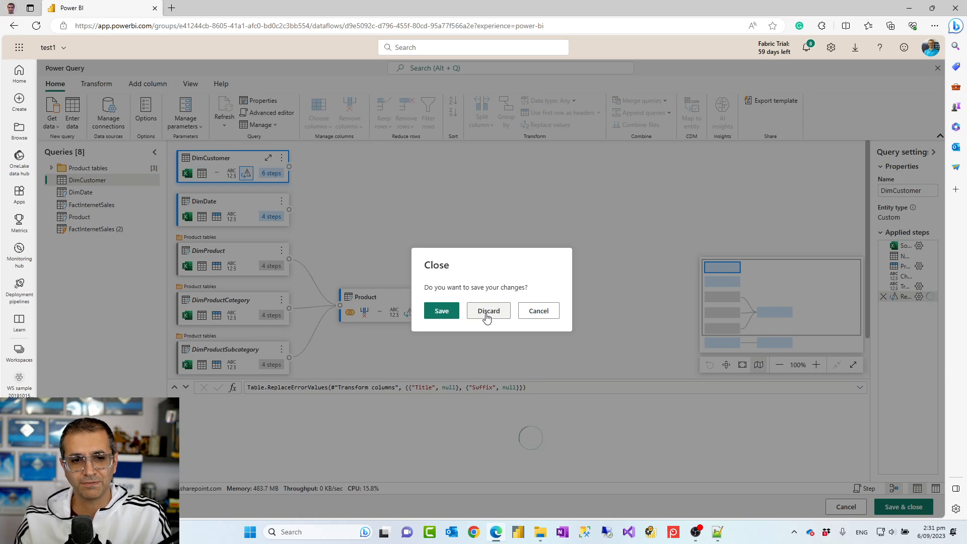
left_click(538, 311)
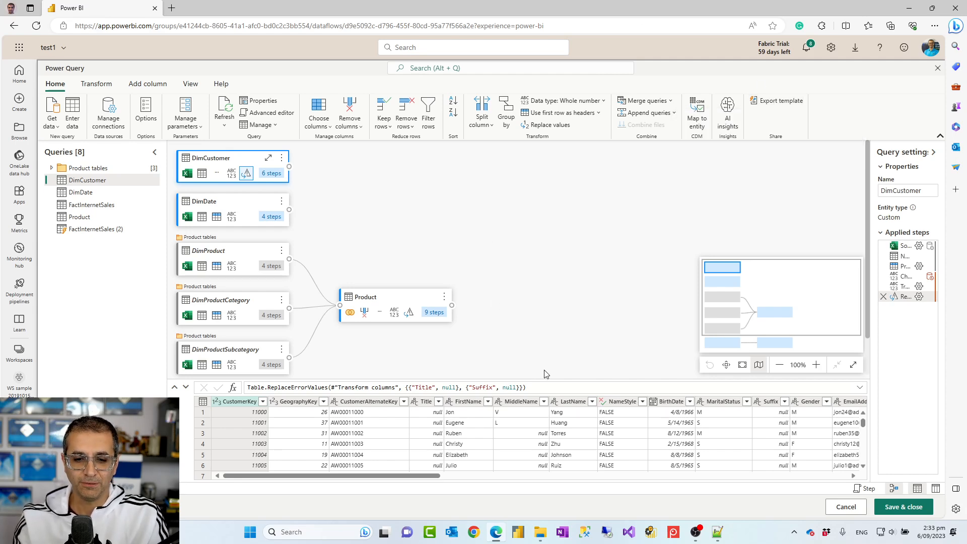
Step: Switch to File Explorer and rename the exported template in Downloads to "sample dataflow template.zip"
left_click(539, 533)
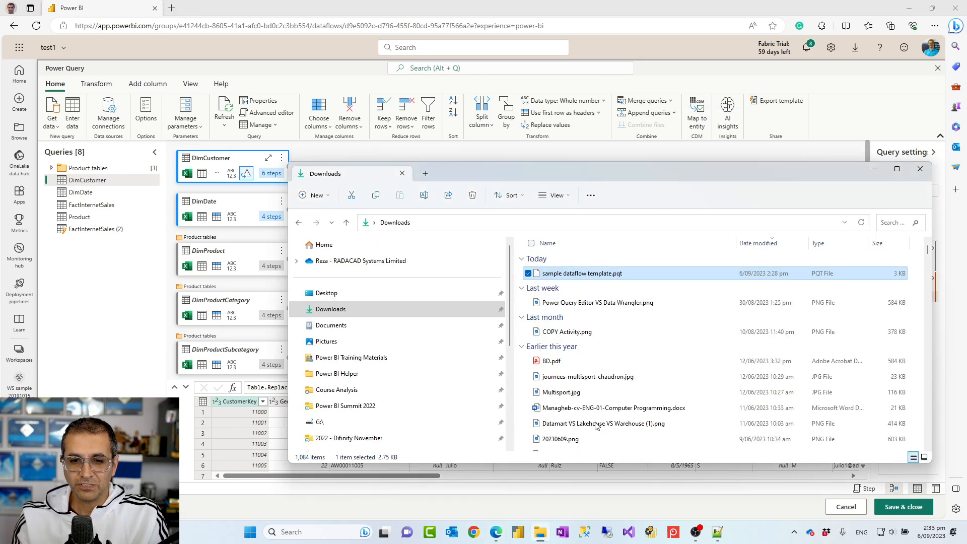
right_click(599, 280)
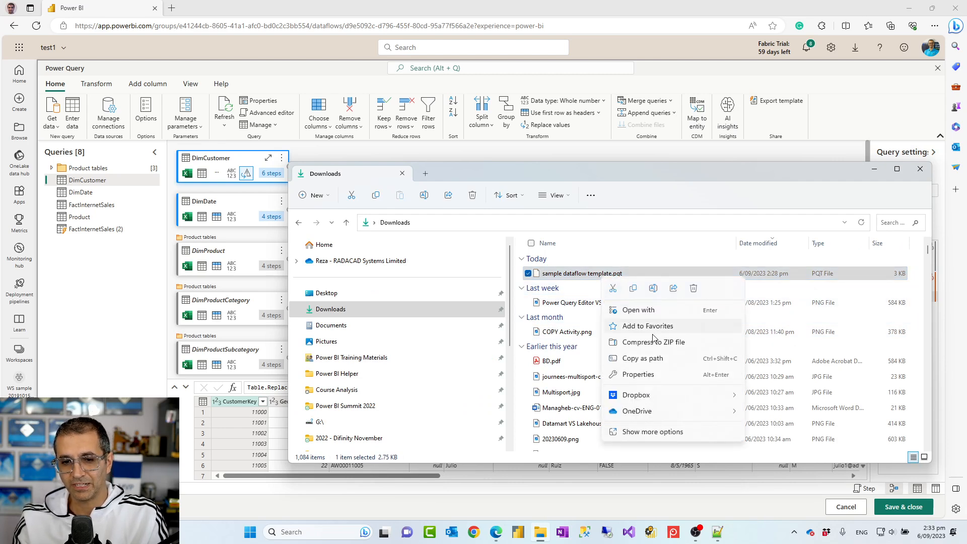
left_click(609, 276)
left_click(618, 277)
left_click(619, 275)
left_click_drag(620, 274, 614, 274)
type("zip")
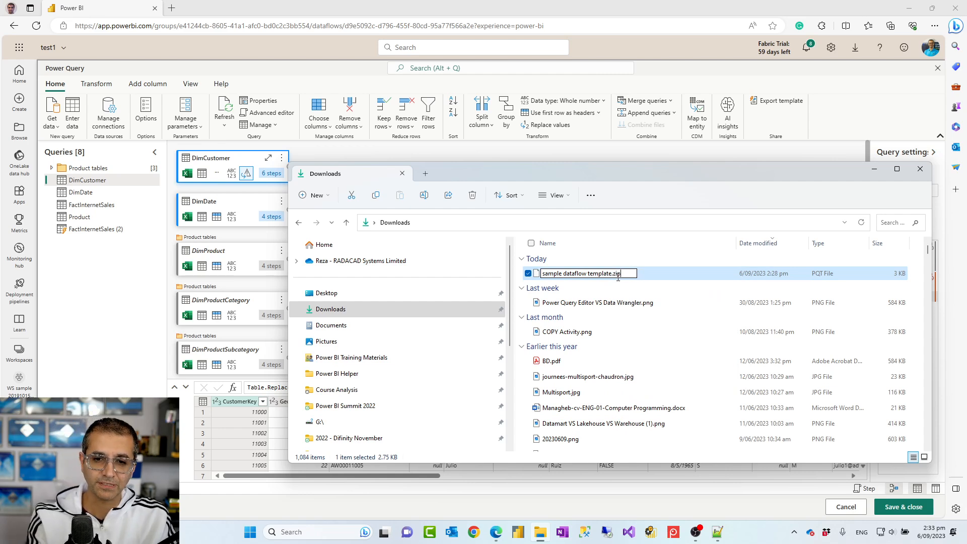
key("Return")
Step: Extract the zipped sample dataflow template into a "sample dataflow template" folder in Downloads and show the extracted files
left_click(539, 273)
right_click(570, 279)
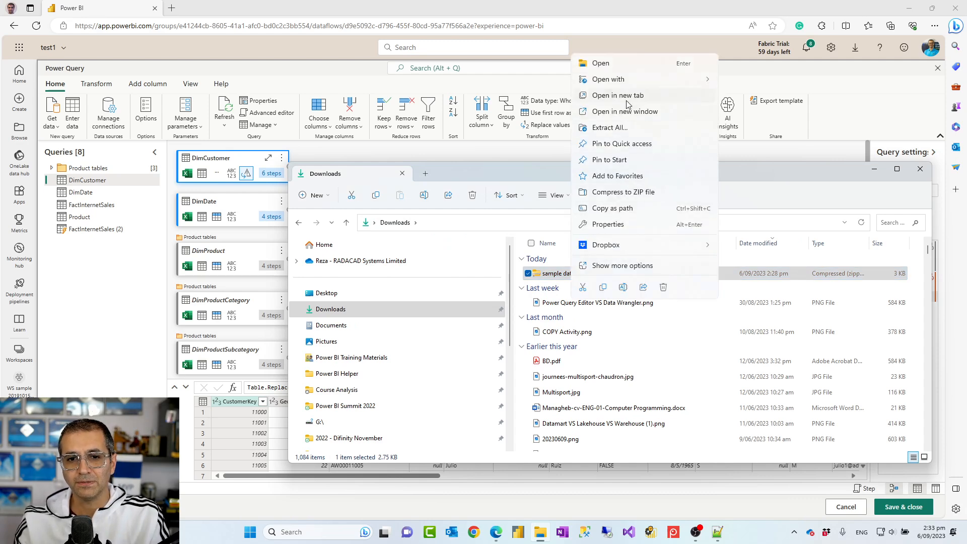
left_click(609, 128)
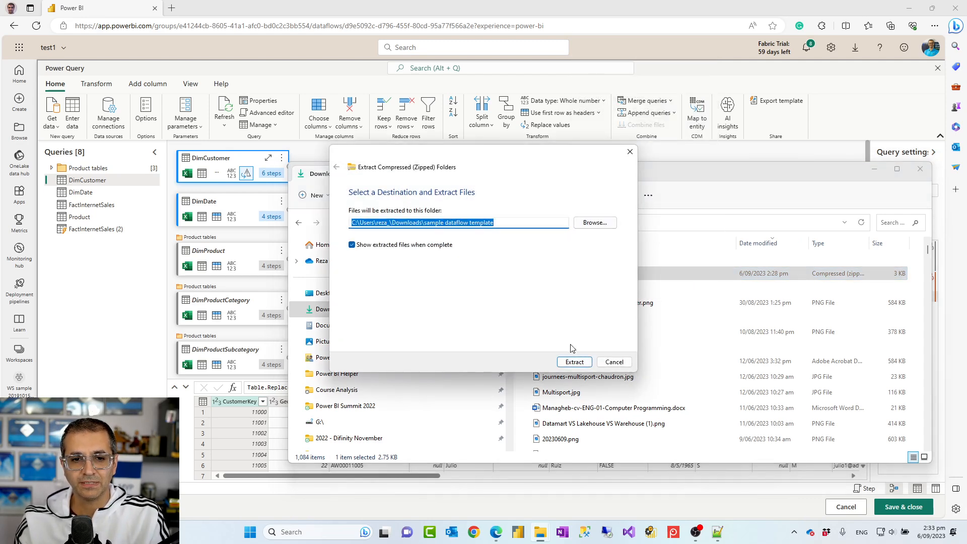
left_click(572, 362)
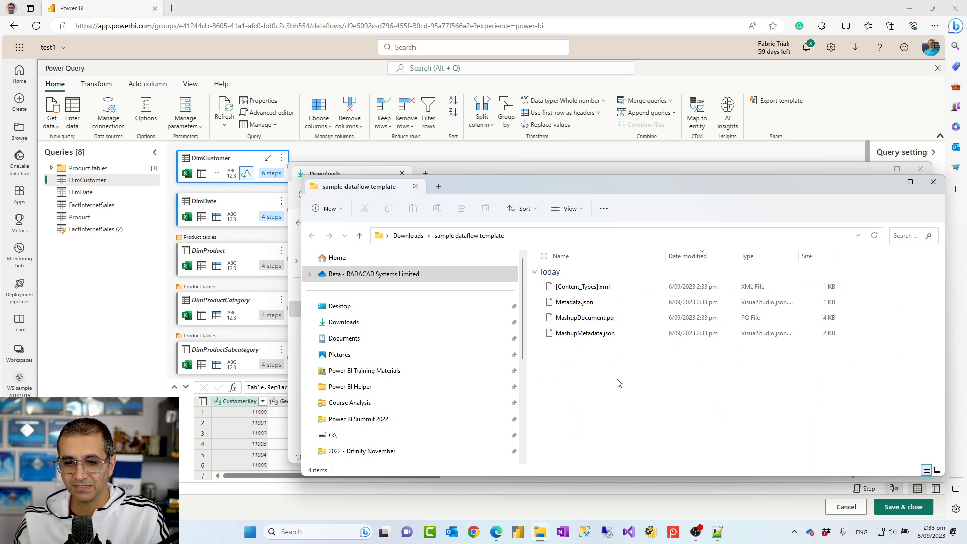
Step: Open the extracted MashupDocument.pq file in Notepad++ and maximize the window
left_click(718, 536)
left_click(828, 411)
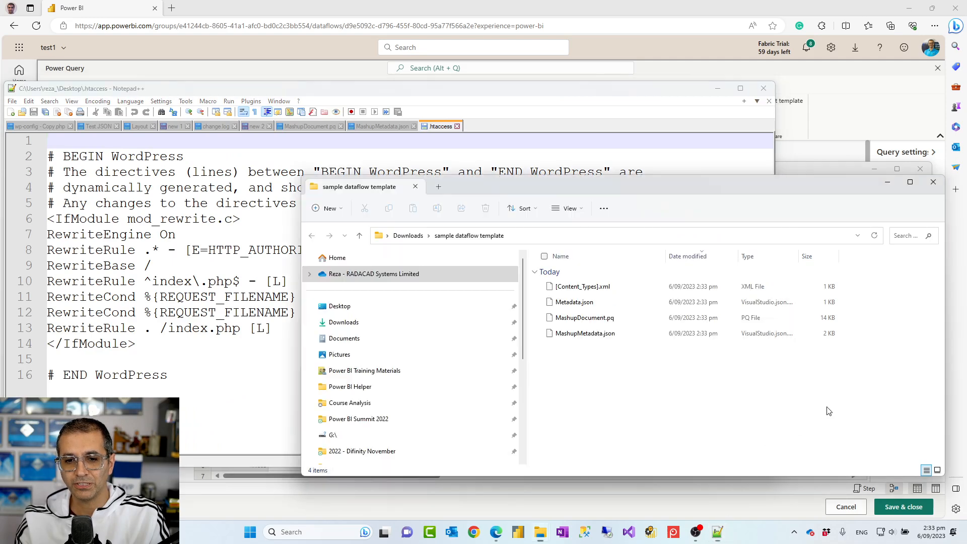
left_click_drag(579, 323, 245, 327)
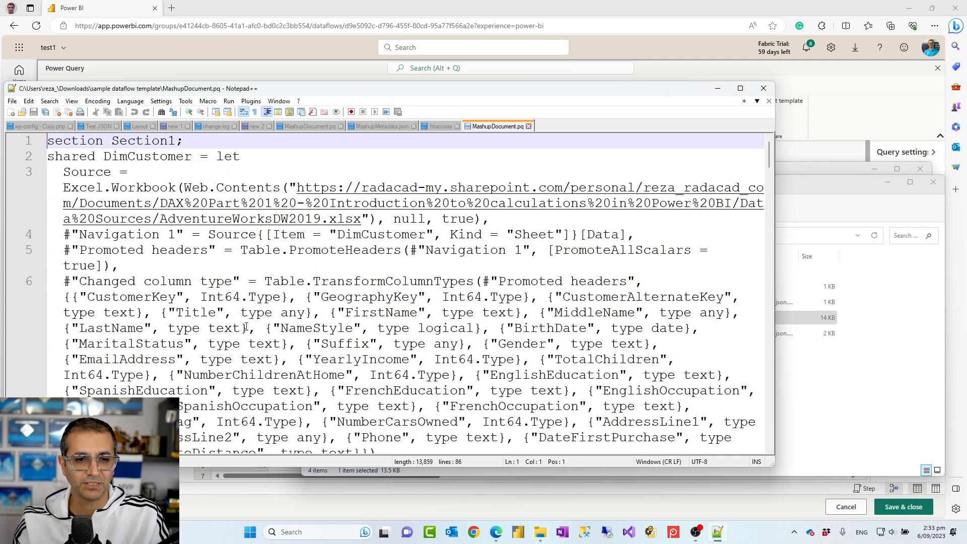
double_click(620, 90)
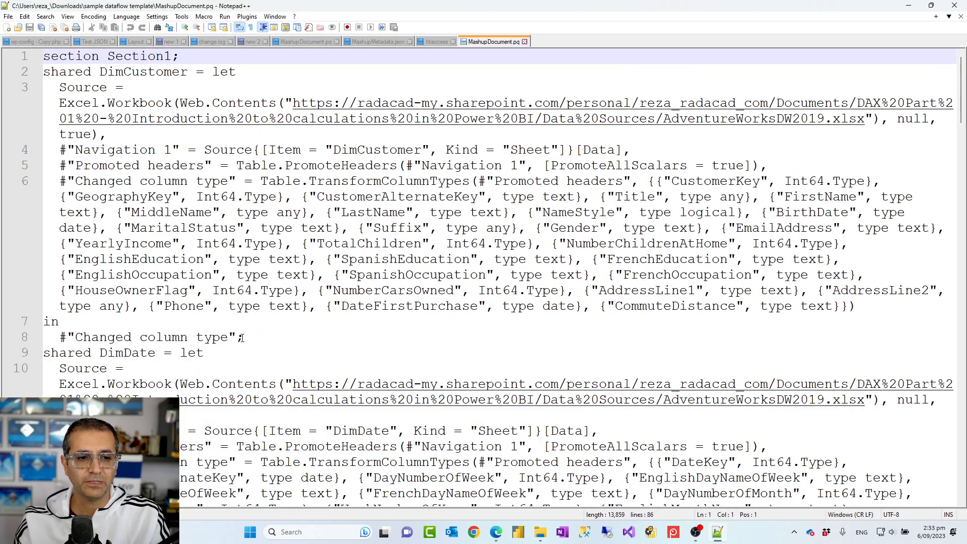
Step: Examine the DimCustomer and DimDate query code in MashupDocument.pq, and return to the extracted template folder
left_click_drag(867, 309, 44, 73)
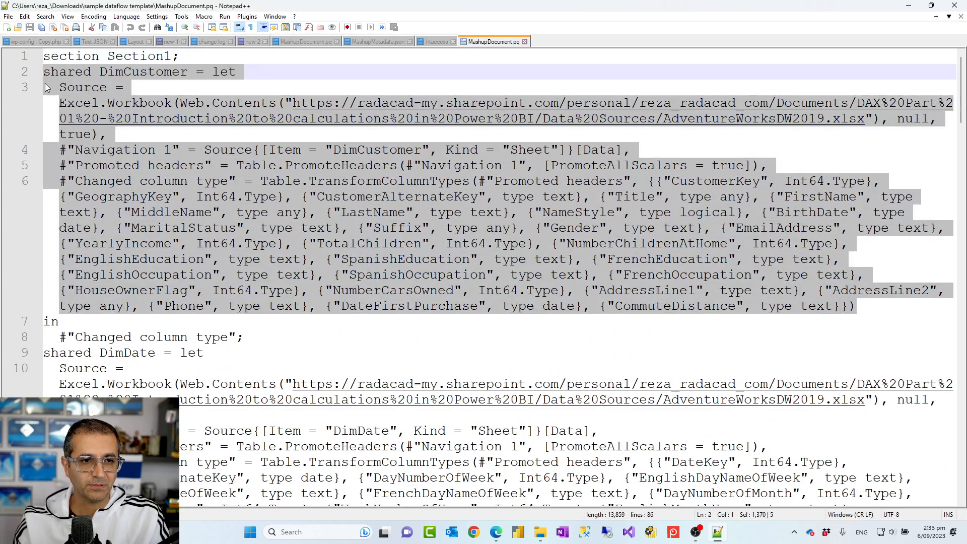
scroll(222, 336, "down", 4)
left_click_drag(257, 396, 43, 166)
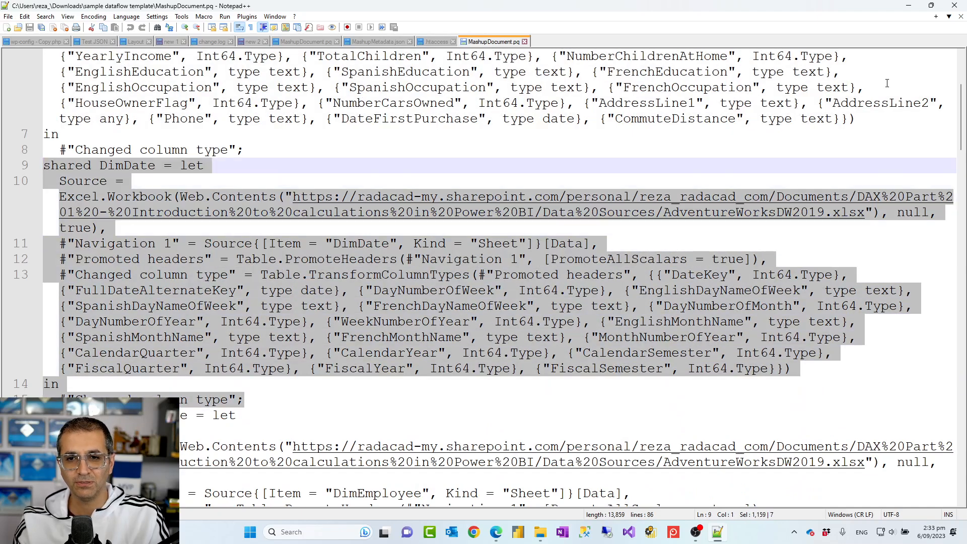
left_click(909, 9)
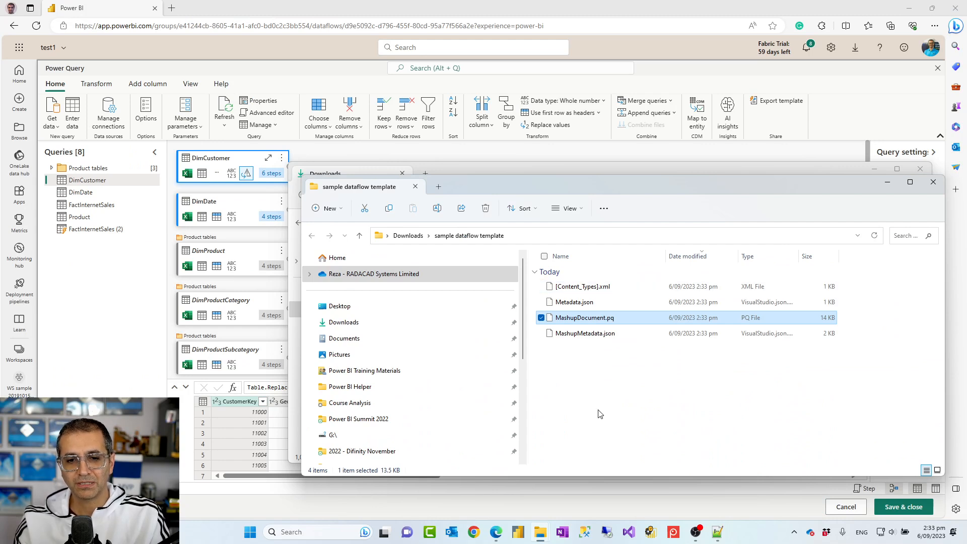